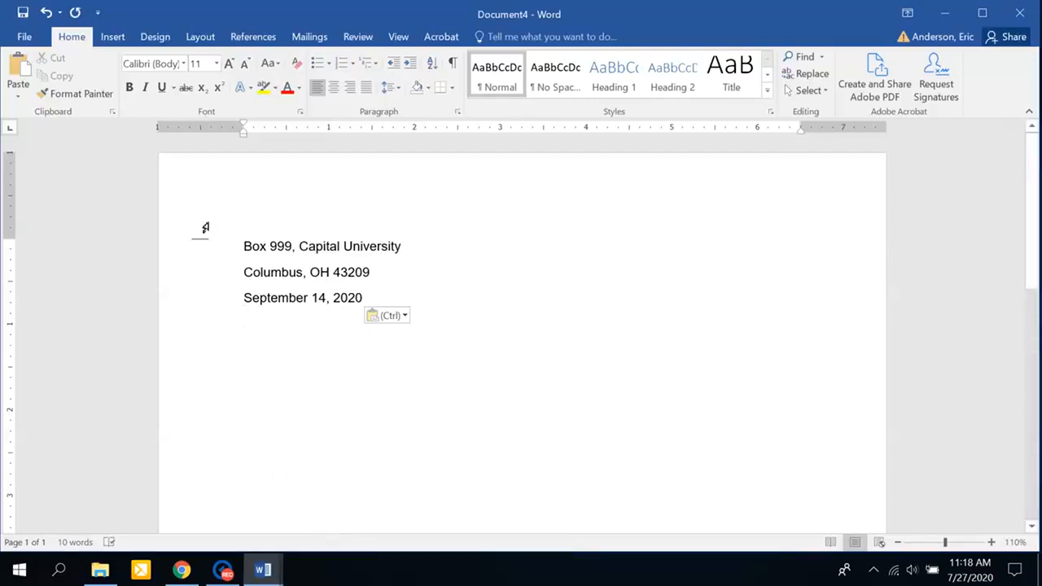
# Set the return address and date lines to Single line spacing with 0 pt after.
pyautogui.moveTo(212, 246); pyautogui.dragTo(217, 347)
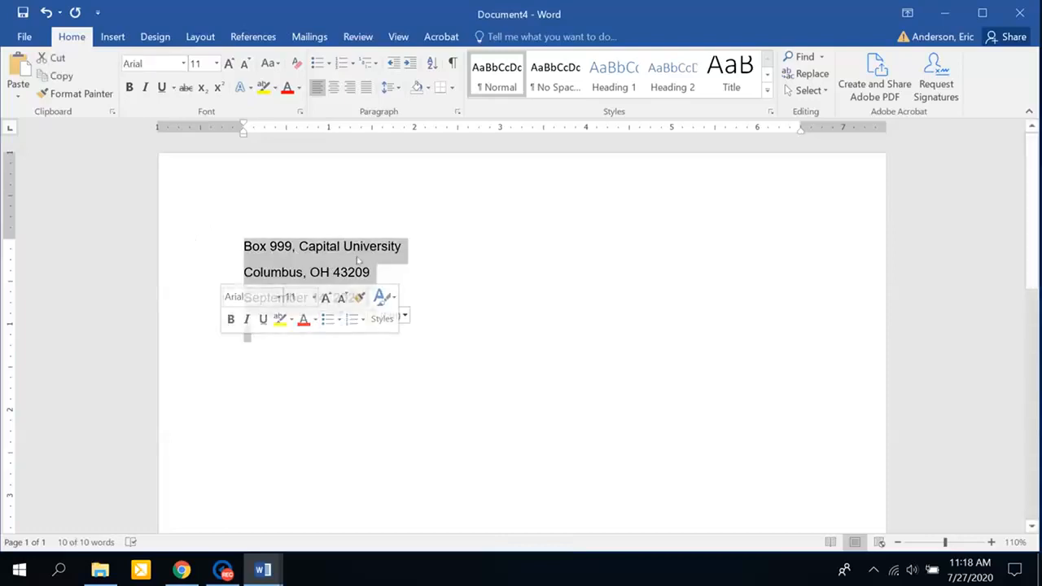
pyautogui.click(398, 88)
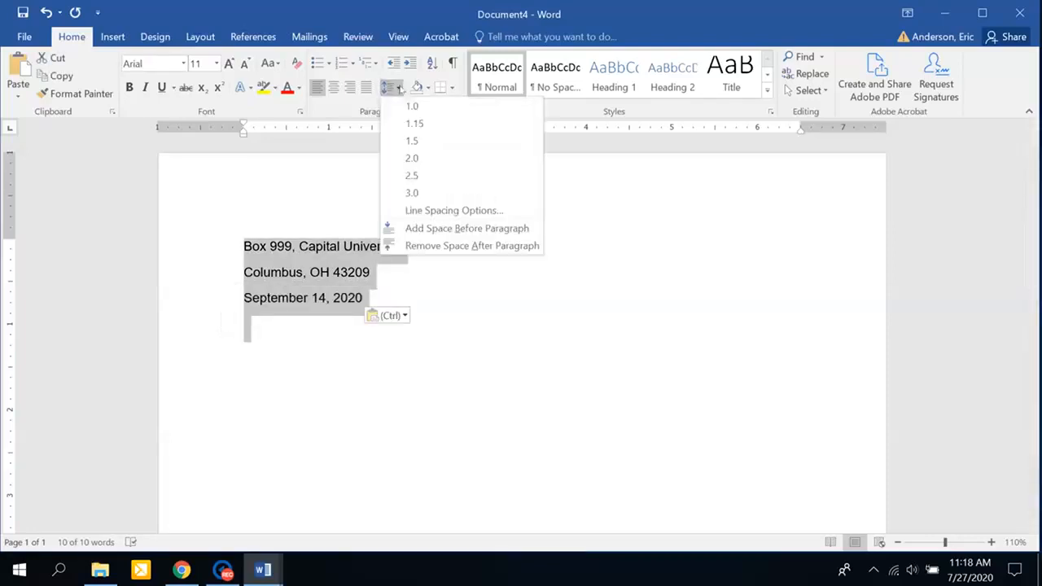
pyautogui.click(444, 211)
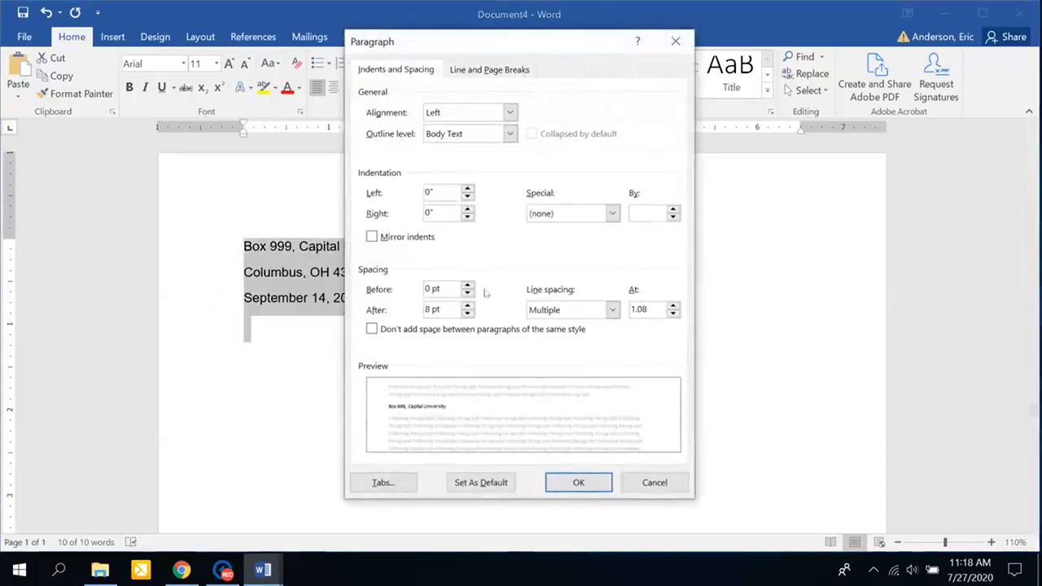
pyautogui.click(469, 315)
pyautogui.click(614, 311)
pyautogui.click(614, 310)
pyautogui.click(570, 324)
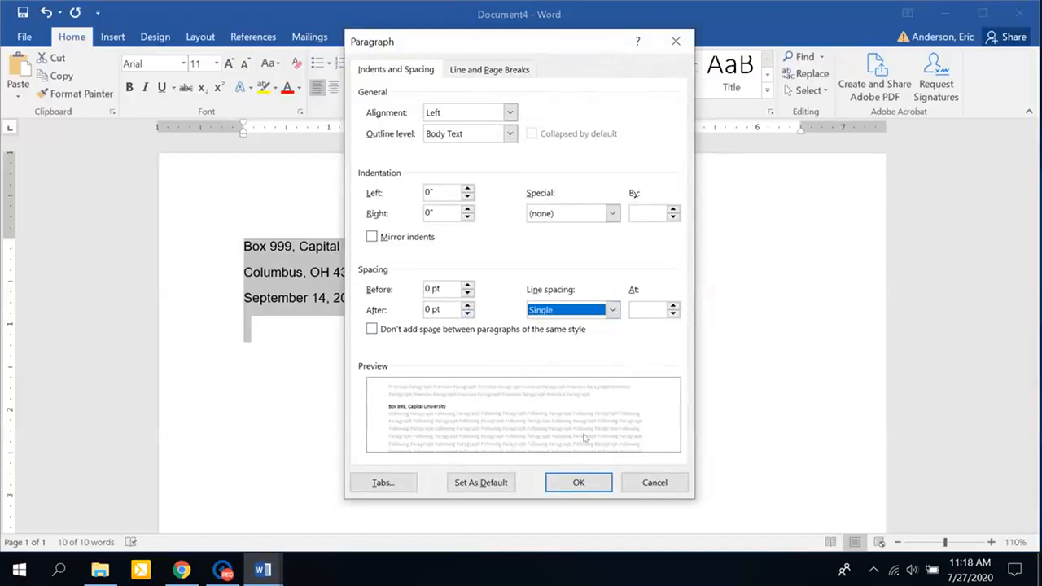
pyautogui.click(579, 482)
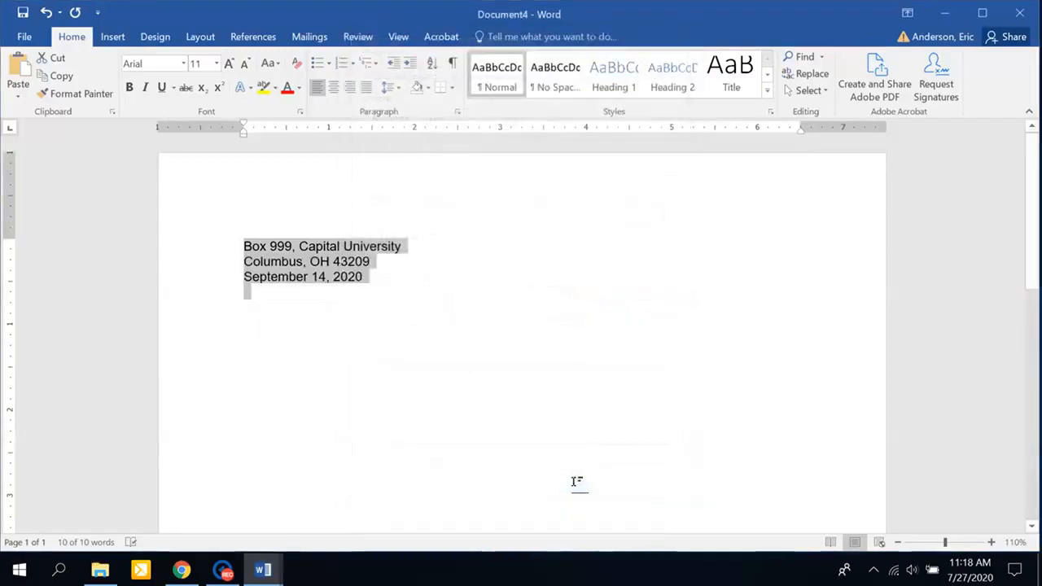
pyautogui.click(343, 259)
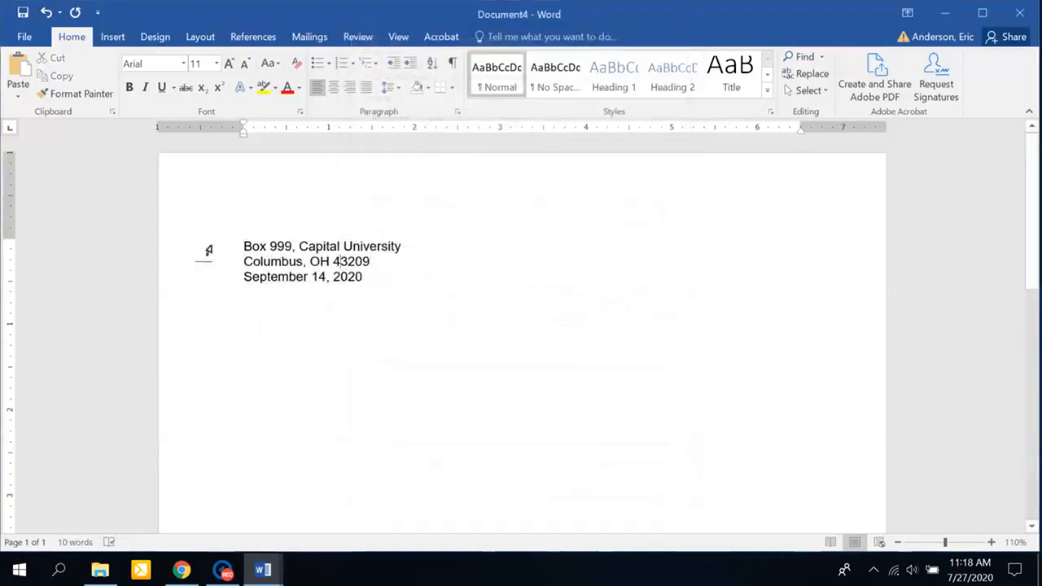
# Keep the three return address lines left-aligned and indent them in half-inch steps to 4 inches.
pyautogui.moveTo(207, 249); pyautogui.dragTo(200, 281)
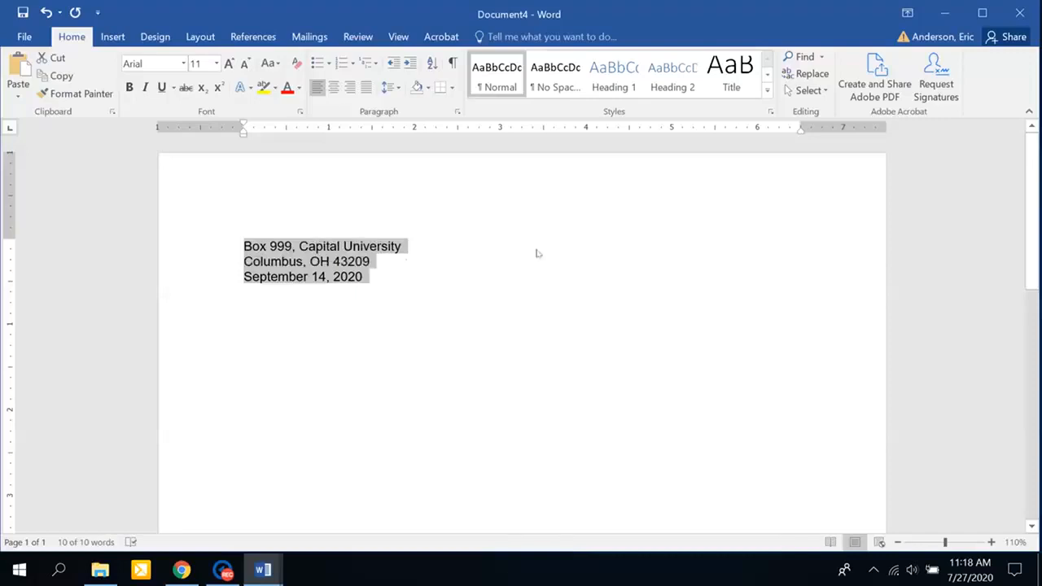
pyautogui.click(349, 88)
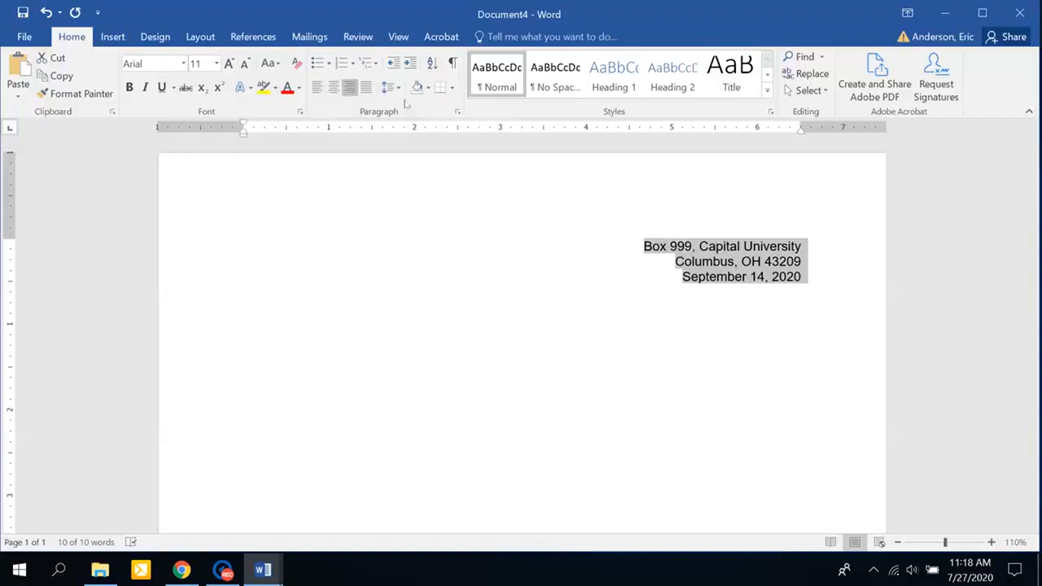
pyautogui.click(318, 90)
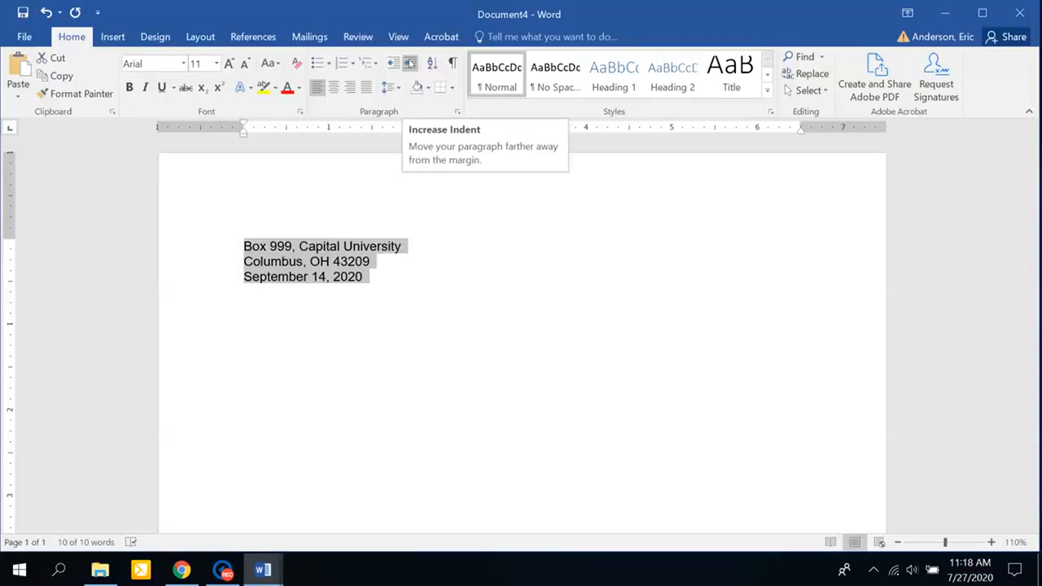
pyautogui.click(409, 63)
pyautogui.click(409, 63)
pyautogui.click(409, 63)
pyautogui.click(409, 63)
pyautogui.click(410, 62)
pyautogui.click(410, 63)
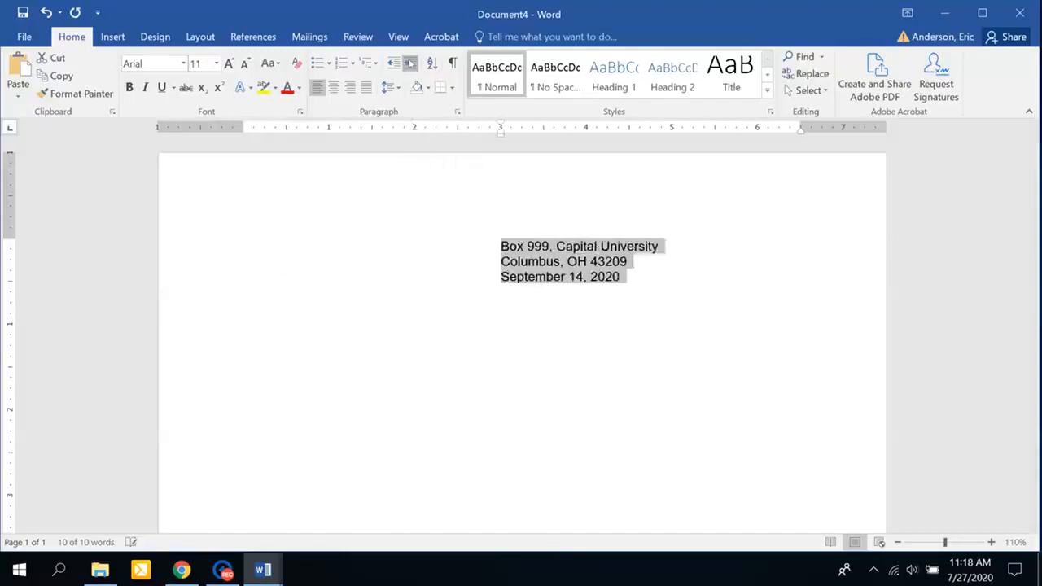
pyautogui.click(410, 63)
pyautogui.click(410, 63)
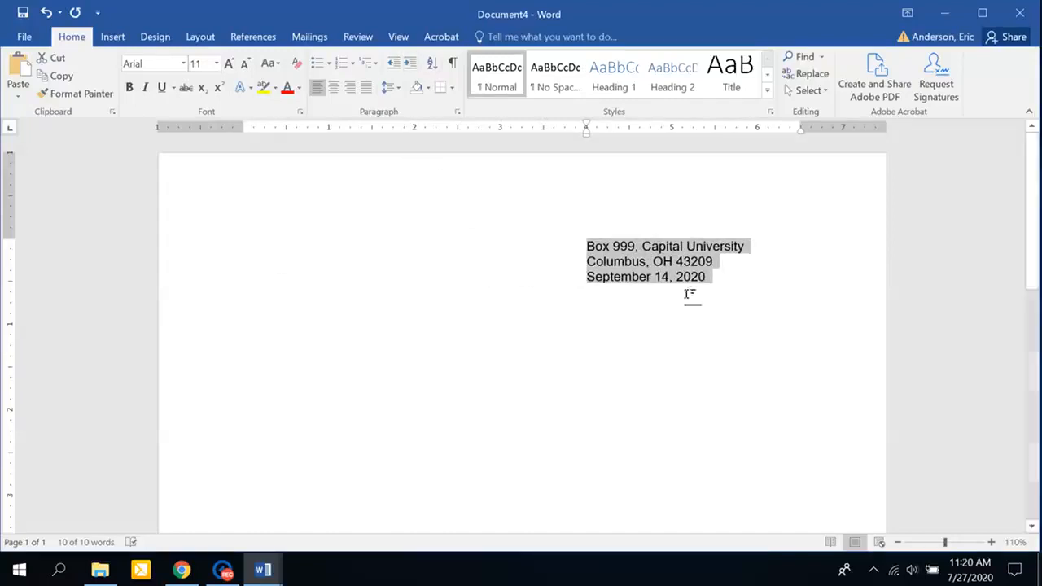
# Add a blank line below the date, show formatting marks, and paste the inside address.
pyautogui.click(651, 295)
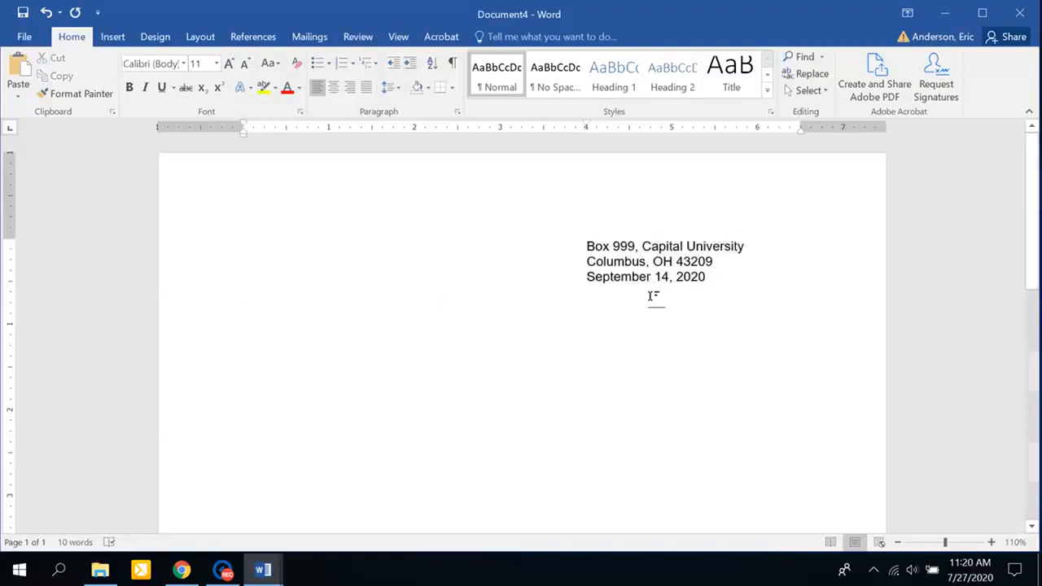
pyautogui.press('Return')
pyautogui.press('Return')
pyautogui.press('Return')
pyautogui.press('Return')
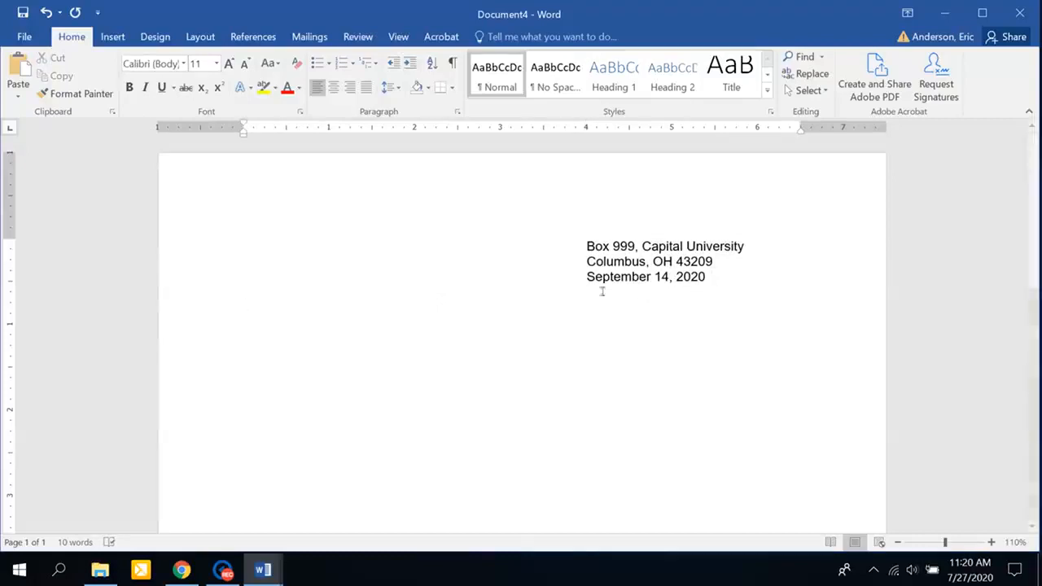
pyautogui.click(453, 63)
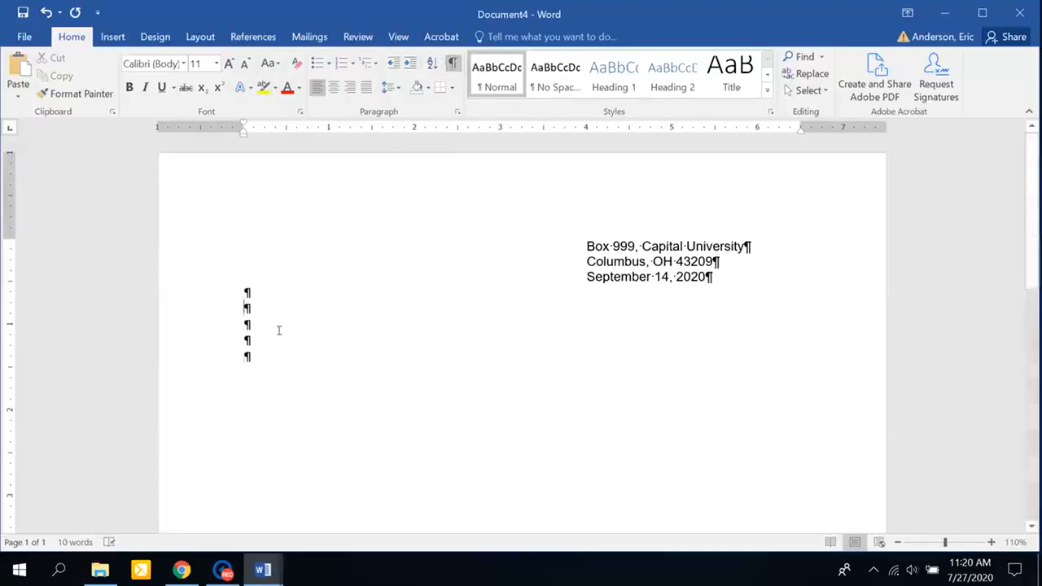
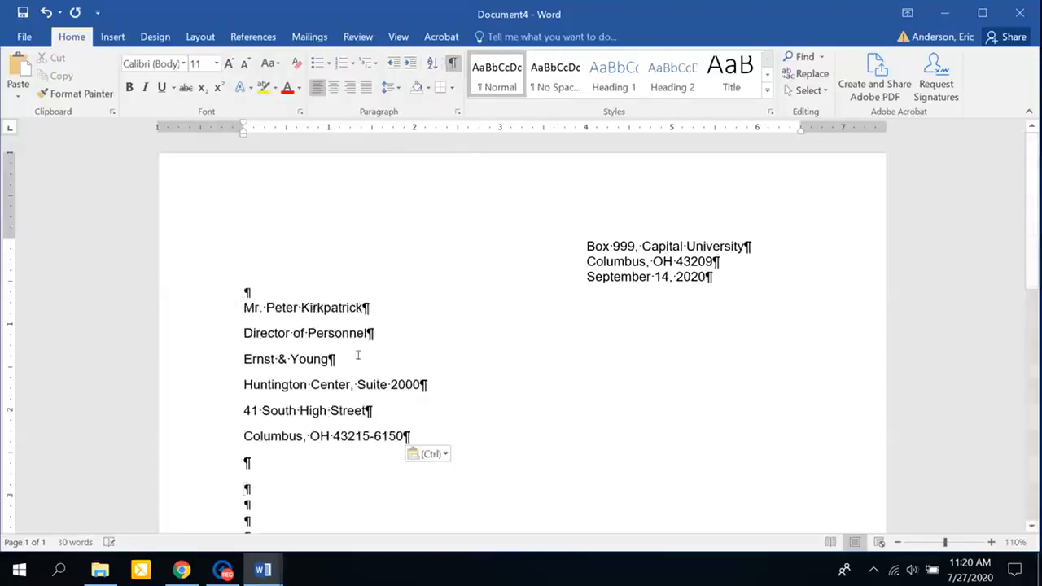
# Set the six inside address lines to Single spacing with 0 pt after.
pyautogui.moveTo(221, 295); pyautogui.dragTo(195, 533)
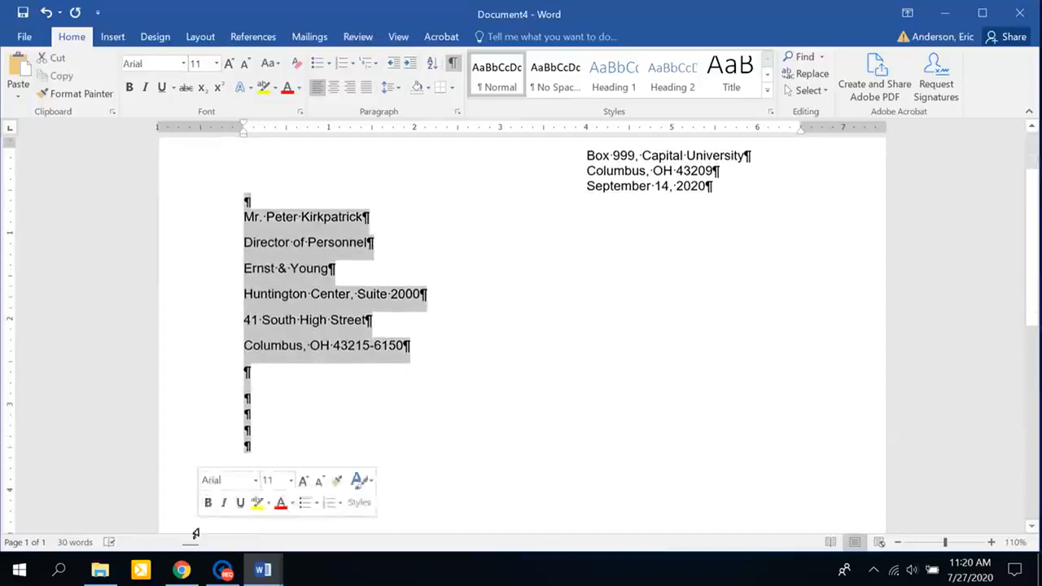
pyautogui.click(398, 89)
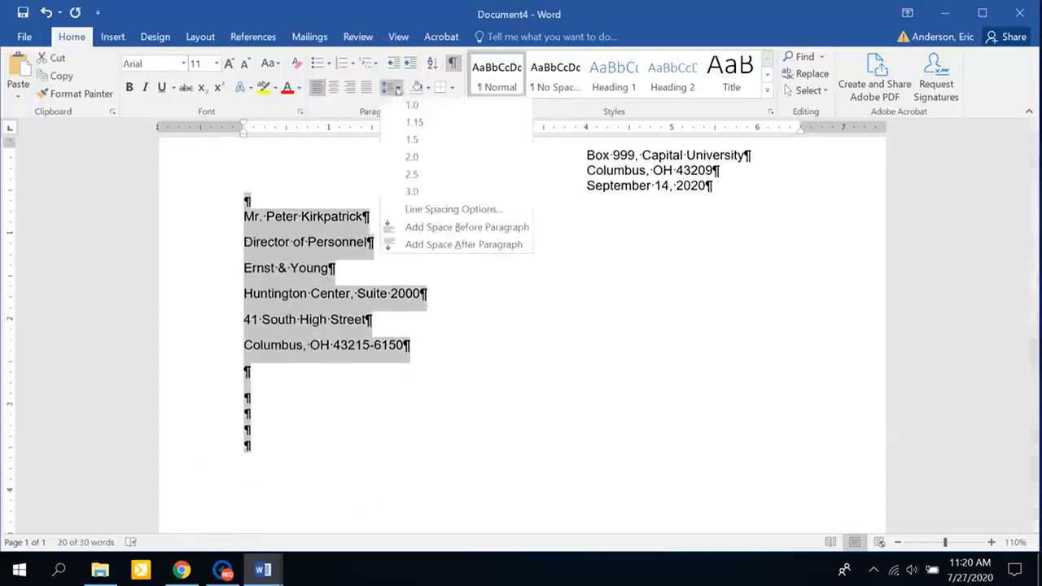
pyautogui.click(447, 207)
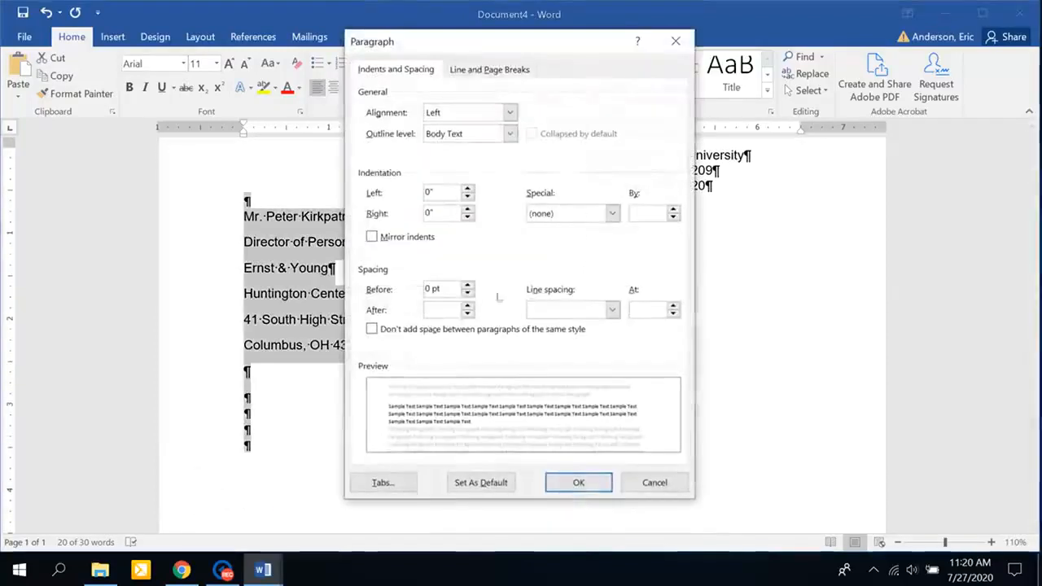
pyautogui.click(467, 313)
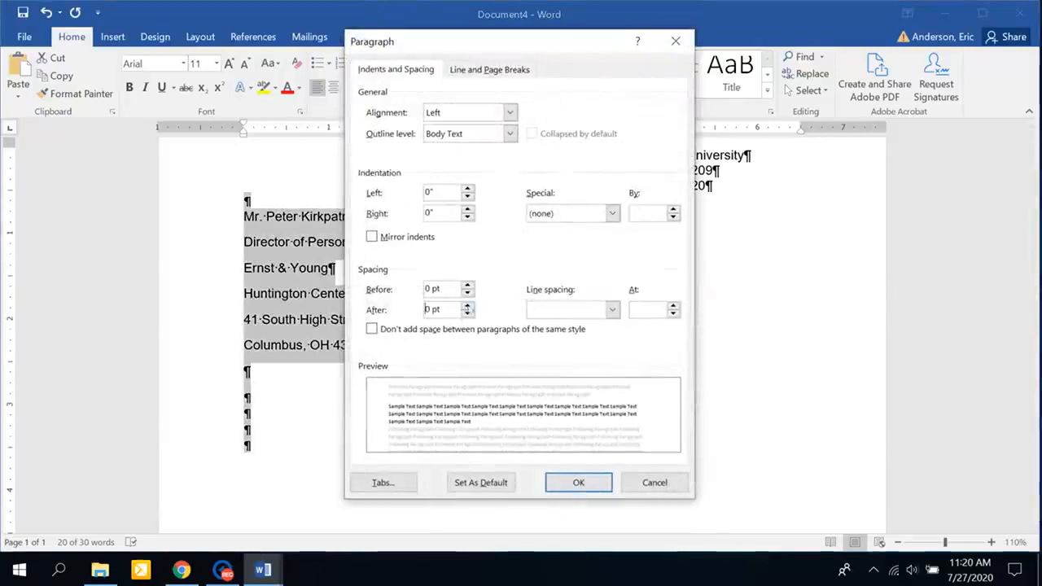
pyautogui.click(612, 310)
pyautogui.click(583, 327)
pyautogui.click(579, 483)
pyautogui.click(339, 345)
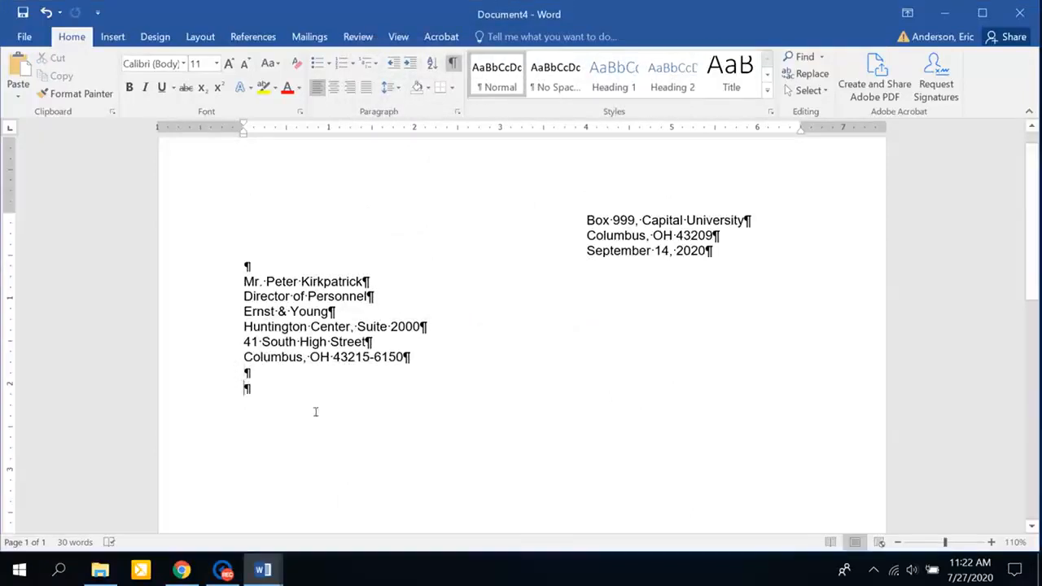
# Paste the salutation and body paragraphs, remove the extra empty line, and hide formatting marks.
pyautogui.hotkey('ctrl', 'v')
pyautogui.click(255, 228)
pyautogui.press('BackSpace')
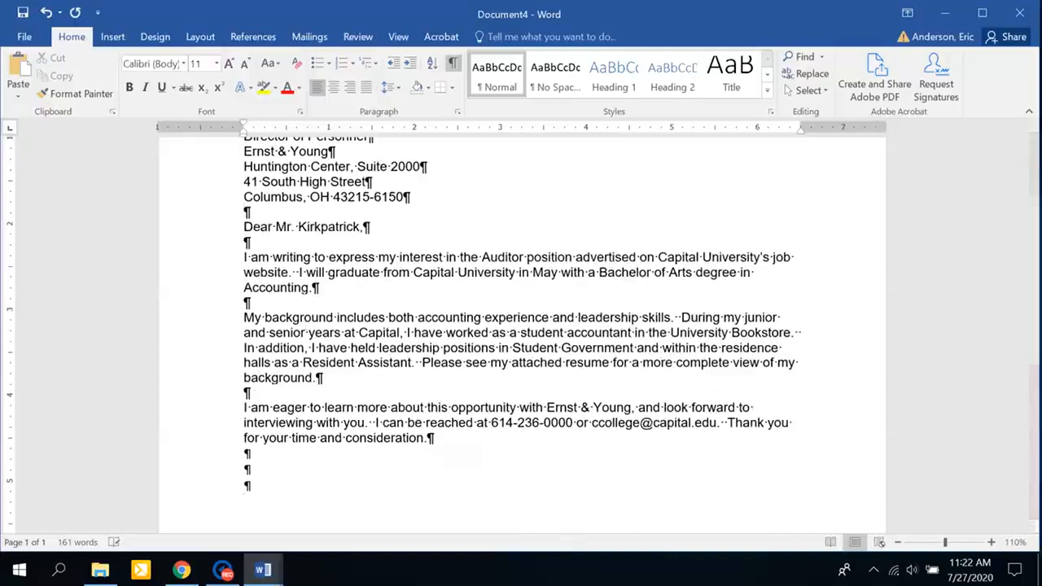
pyautogui.click(452, 63)
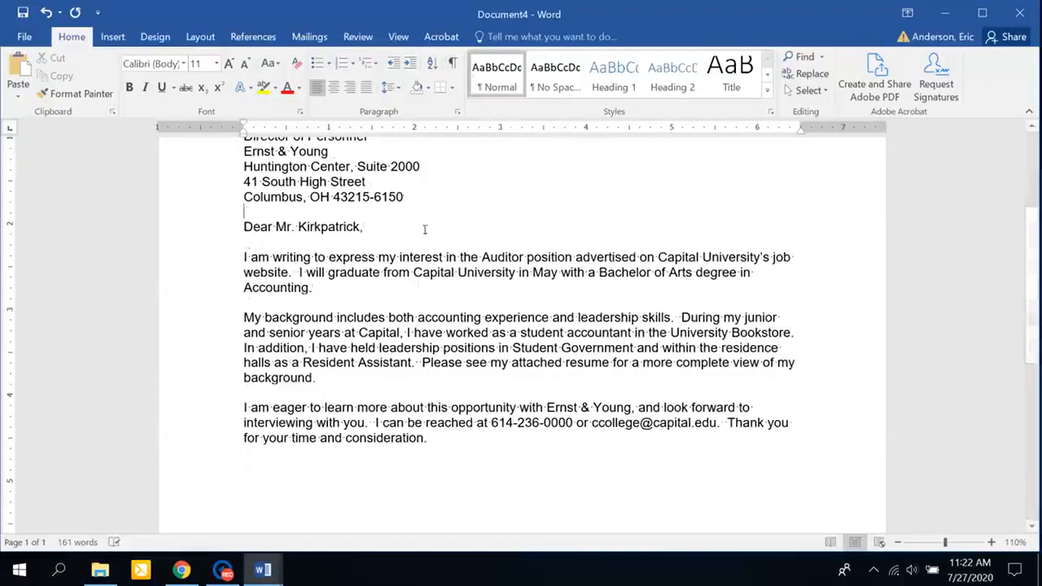
# Delete 'Mr.' from the inside address and salutation, typing the recipient's first name in the salutation.
pyautogui.scroll(3, 398, 300)
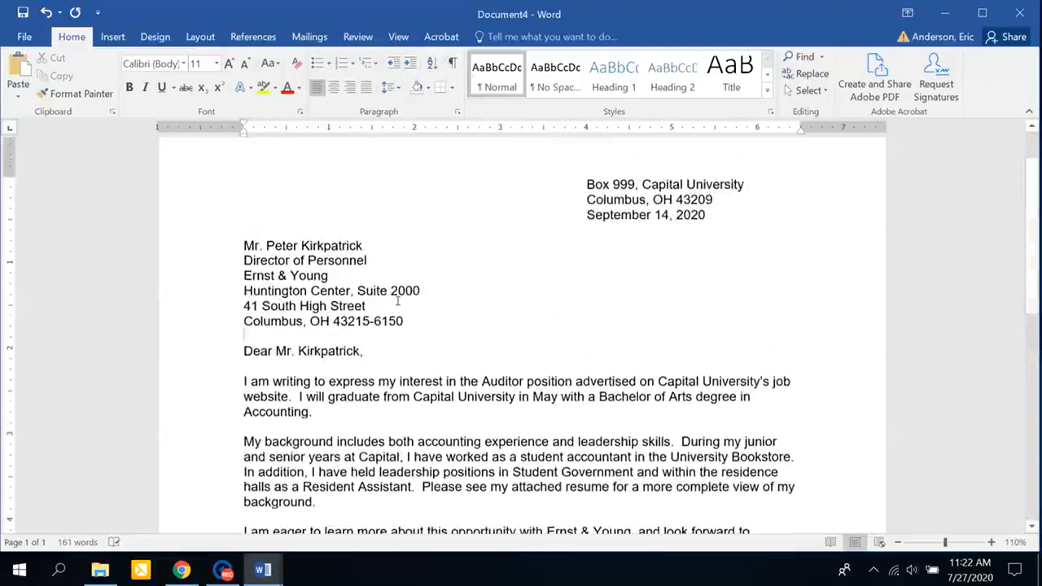
pyautogui.click(263, 242)
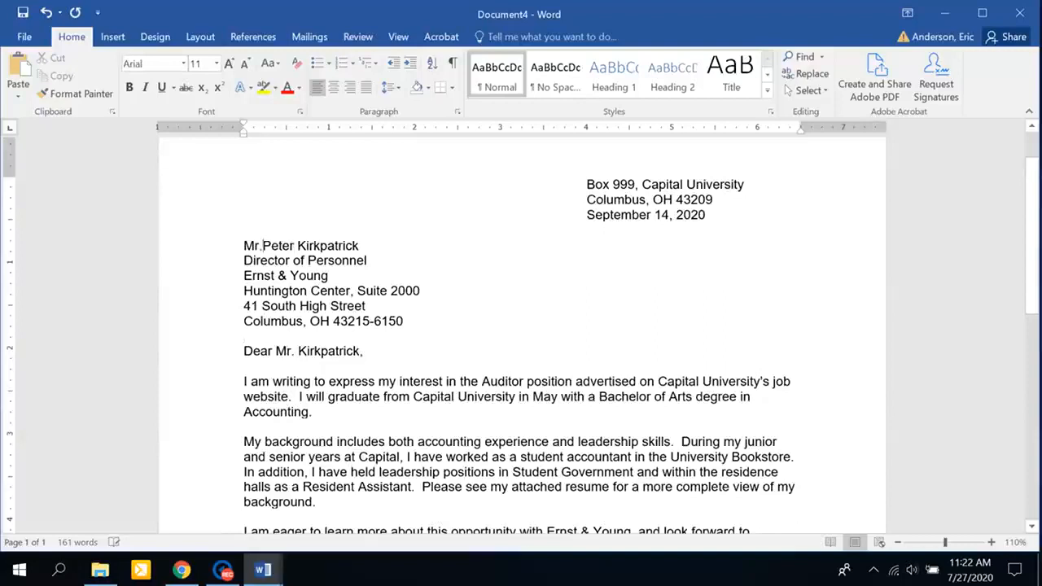
pyautogui.press('BackSpace')
pyautogui.press('BackSpace')
pyautogui.press('BackSpace')
pyautogui.press('BackSpace')
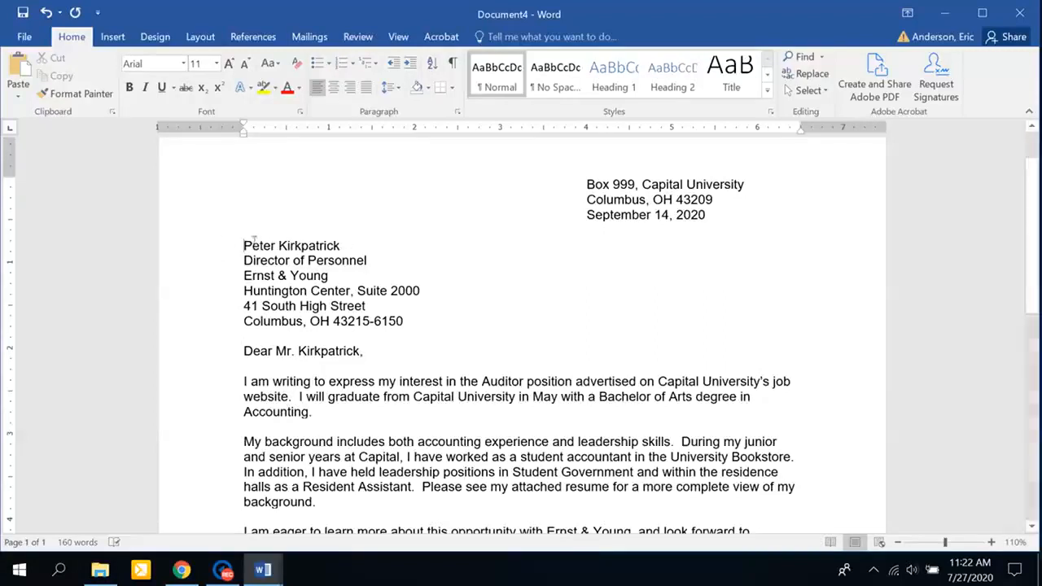
pyautogui.doubleClick(255, 246)
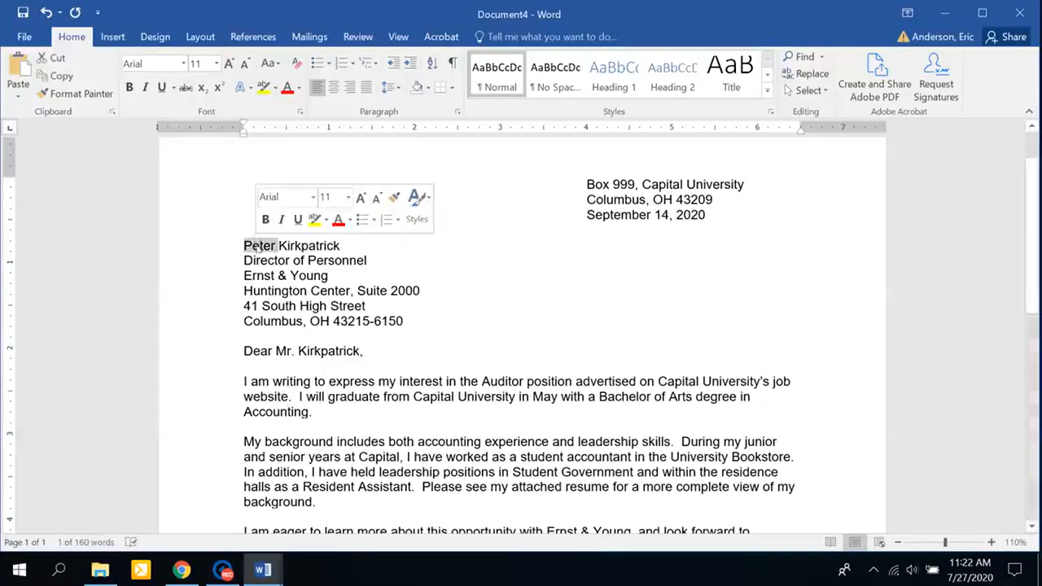
pyautogui.click(277, 247)
pyautogui.click(291, 351)
pyautogui.press('BackSpace')
pyautogui.press('BackSpace')
pyautogui.press('BackSpace')
pyautogui.write('Peter')
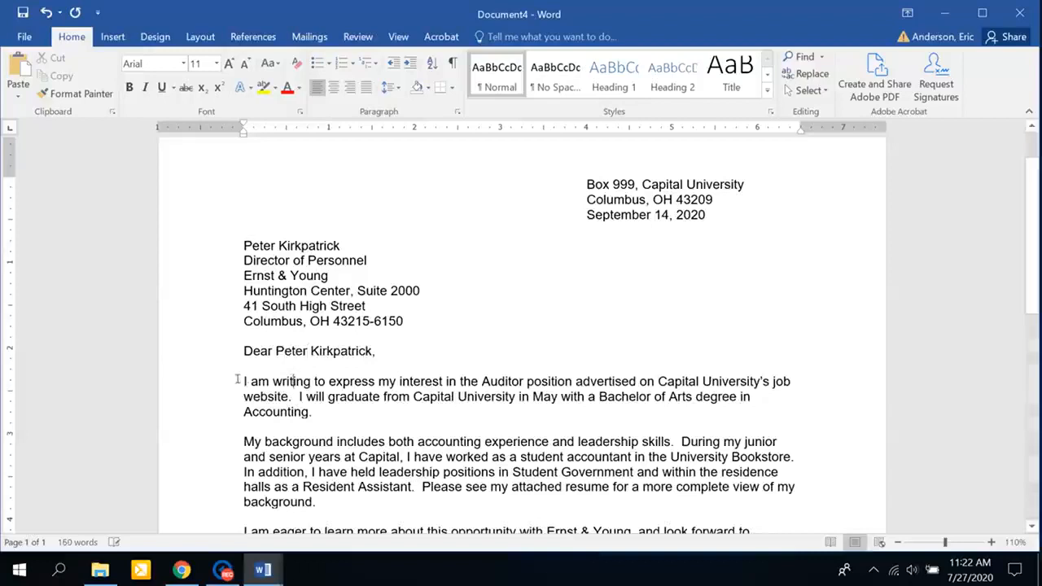
pyautogui.press('Tab')
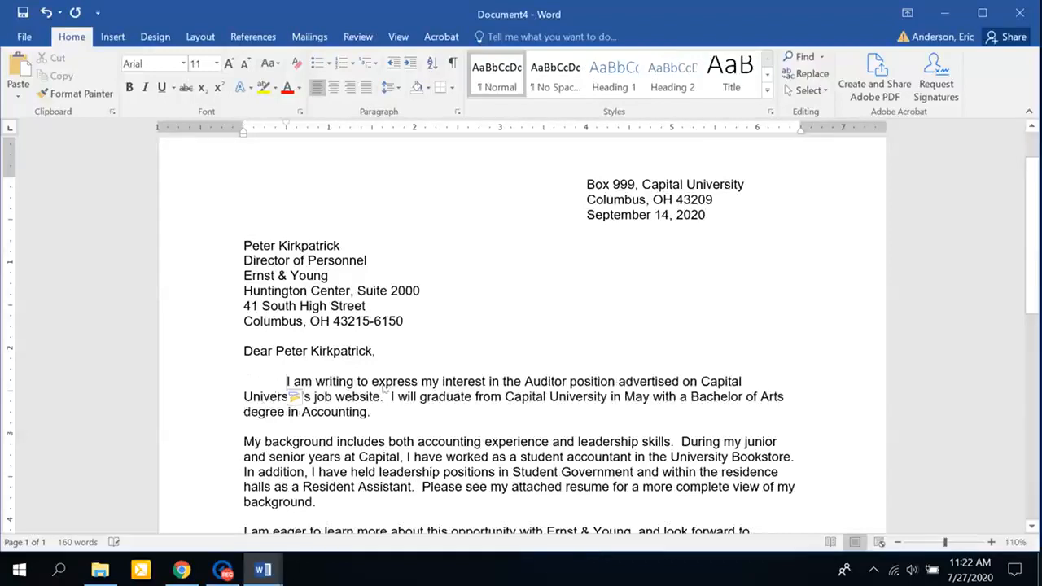
pyautogui.click(243, 441)
pyautogui.press('Tab')
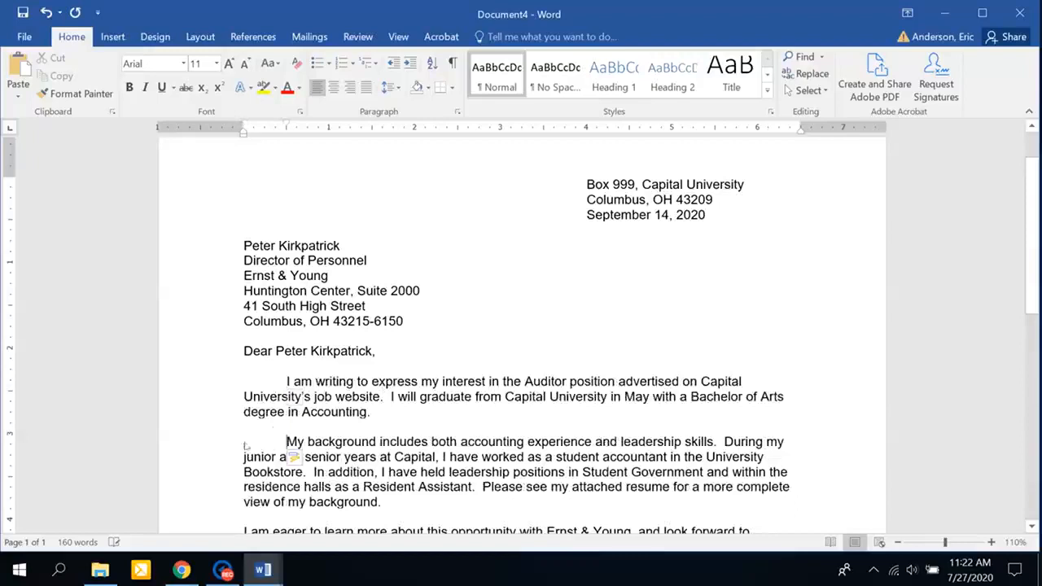
pyautogui.click(240, 425)
pyautogui.press('BackSpace')
pyautogui.click(244, 517)
pyautogui.press('Tab')
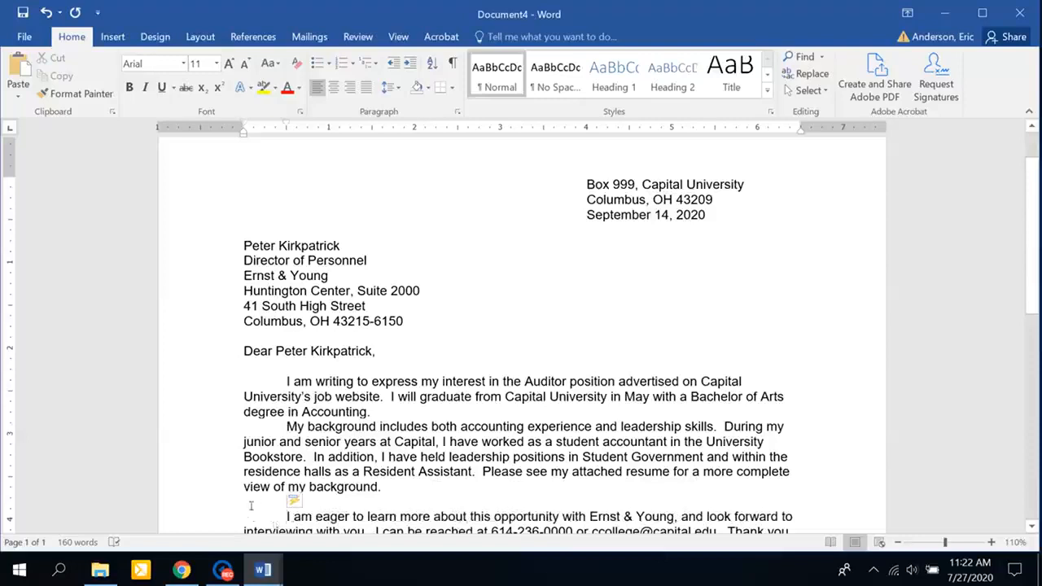
pyautogui.press('BackSpace')
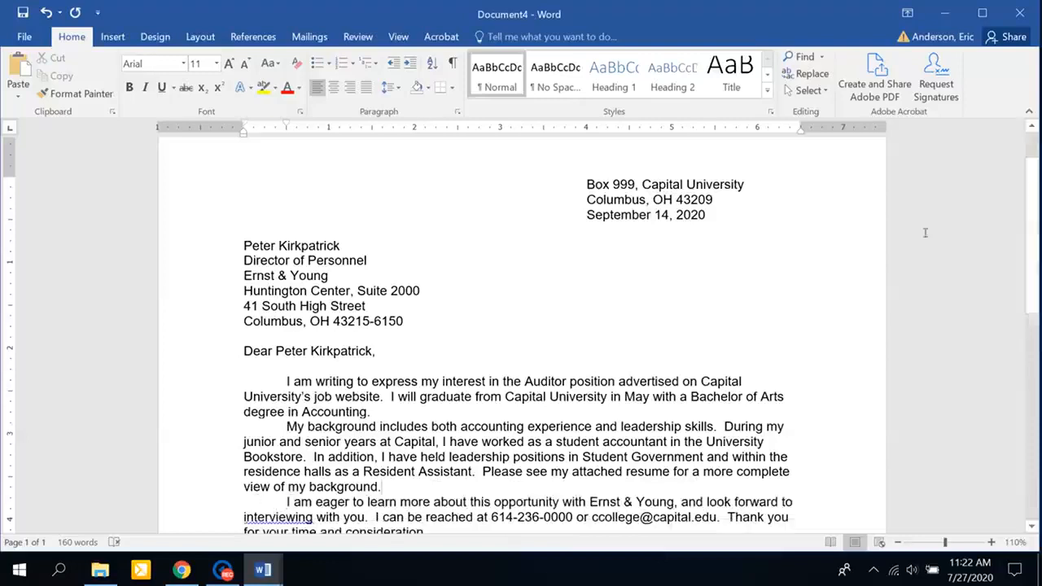
pyautogui.moveTo(1028, 250); pyautogui.dragTo(1034, 279)
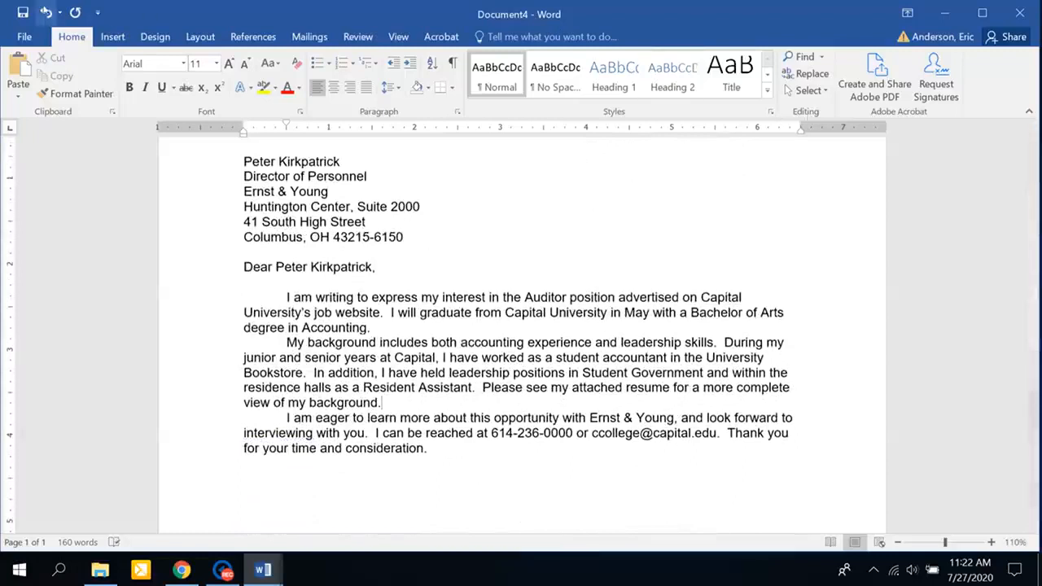
pyautogui.click(46, 12)
pyautogui.click(47, 12)
pyautogui.click(46, 12)
pyautogui.click(47, 12)
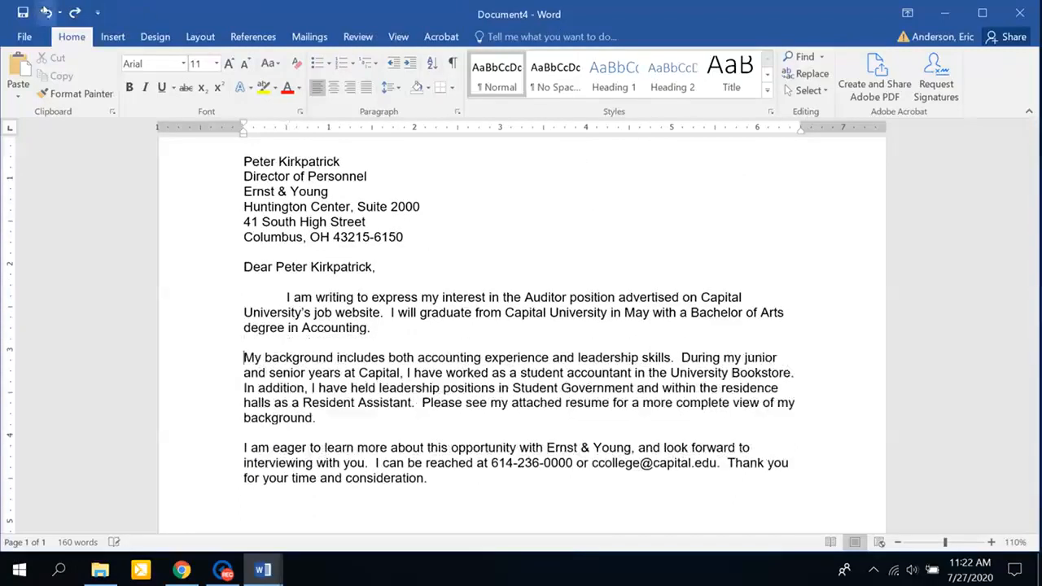
pyautogui.click(46, 12)
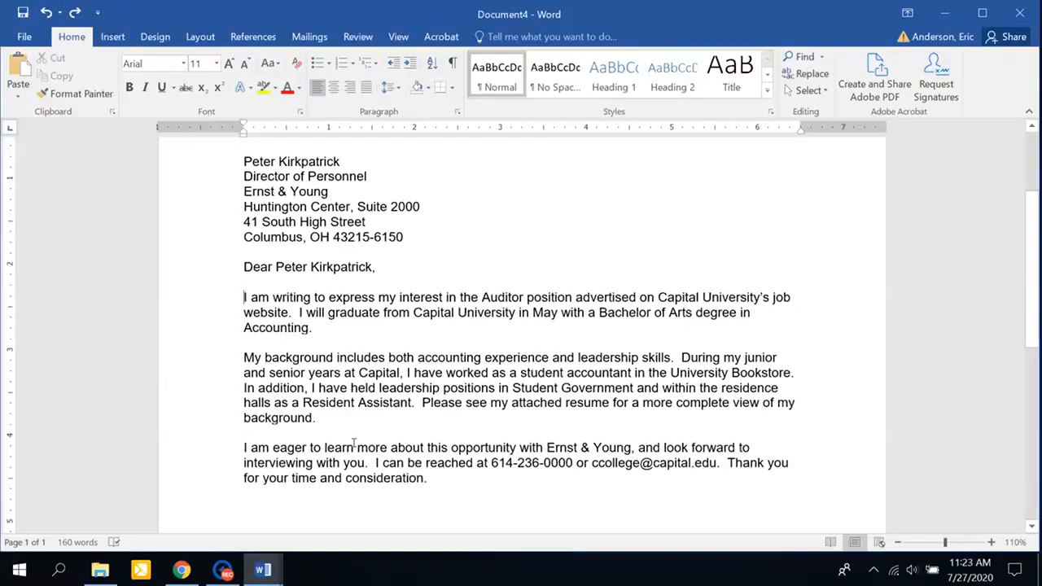
# Paste 'Sincerely,', the sender's name and an 'attachment' line below the last body paragraph.
pyautogui.scroll(-3, 354, 444)
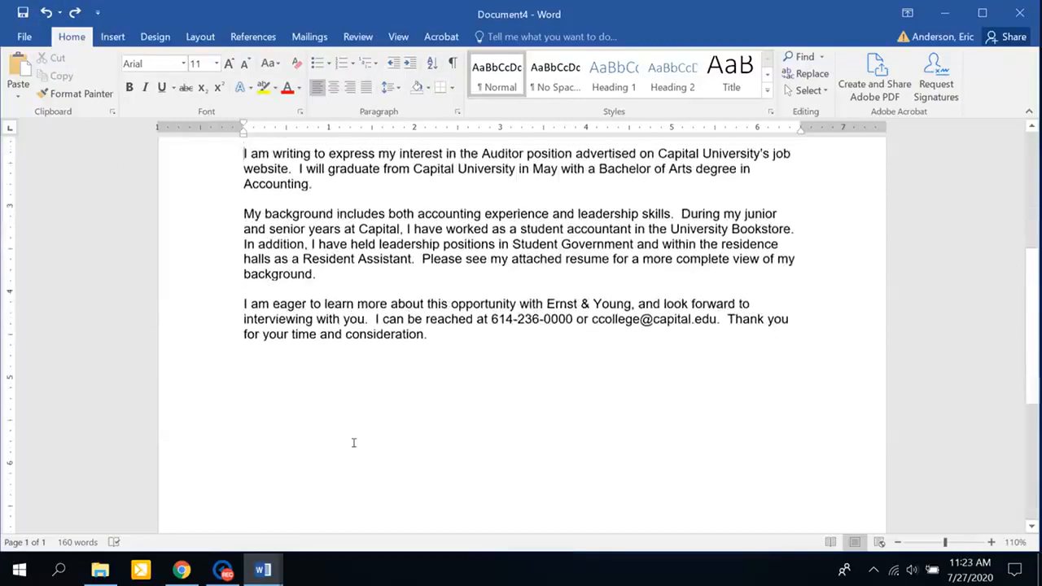
pyautogui.scroll(-1, 354, 442)
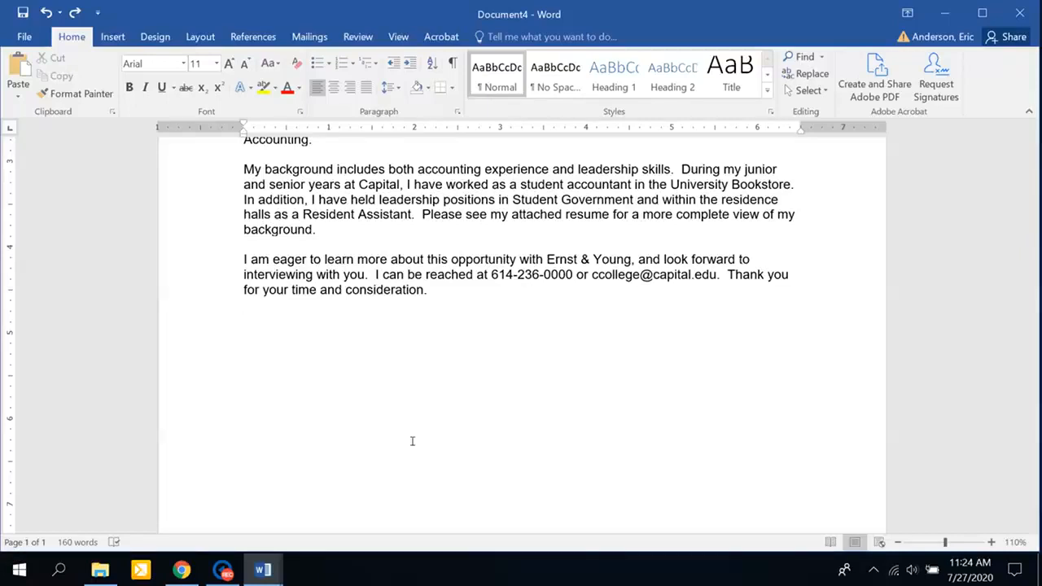
pyautogui.write('Sincerely,  Chris M. College  attachment')
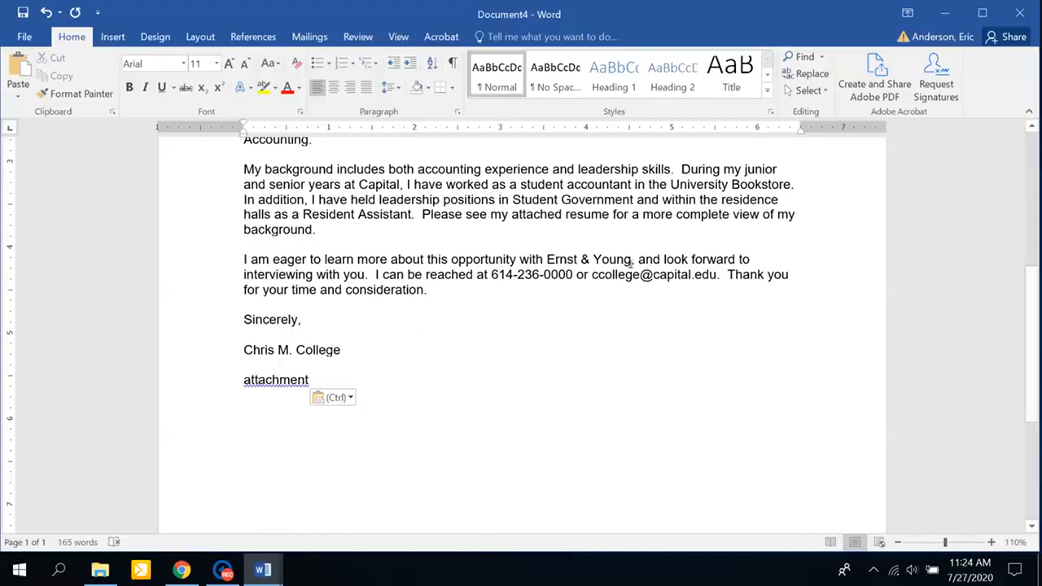
pyautogui.keyDown('ctrl'); pyautogui.scroll(-5, 631, 261); pyautogui.keyUp('ctrl')
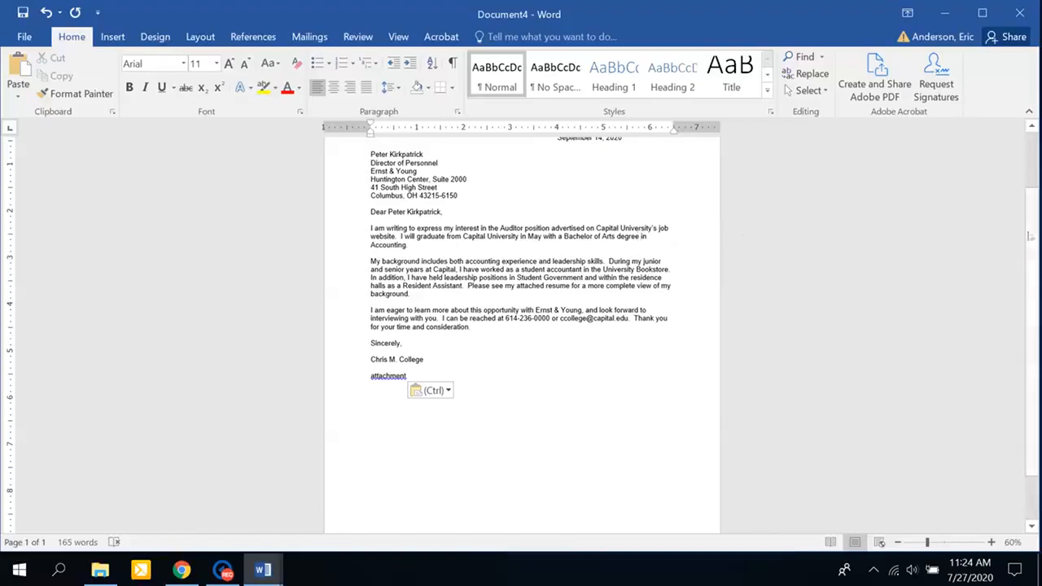
# Indent the 'Sincerely,' and signature lines to 4 inches, checking the ruler indent marker.
pyautogui.scroll(2, 1033, 207)
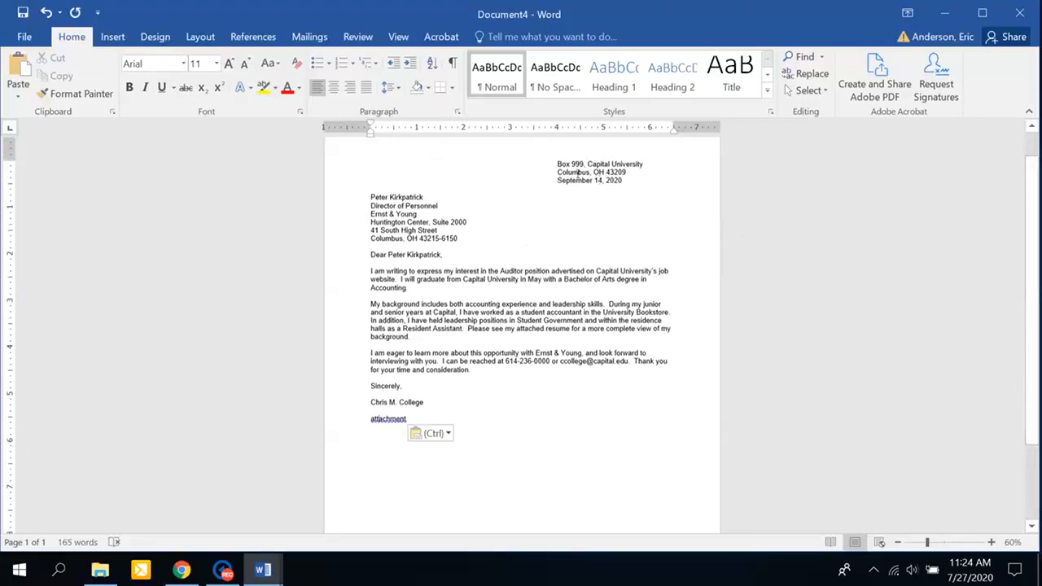
pyautogui.moveTo(344, 386); pyautogui.dragTo(338, 403)
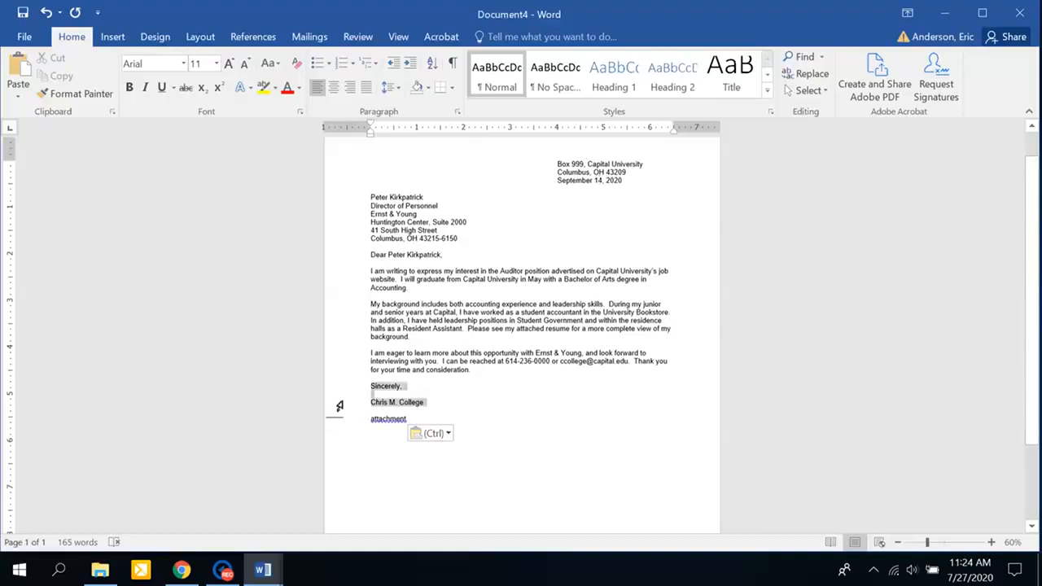
pyautogui.click(411, 64)
pyautogui.click(412, 63)
pyautogui.click(411, 63)
pyautogui.click(411, 64)
pyautogui.click(411, 63)
pyautogui.click(411, 63)
pyautogui.click(411, 64)
pyautogui.click(411, 63)
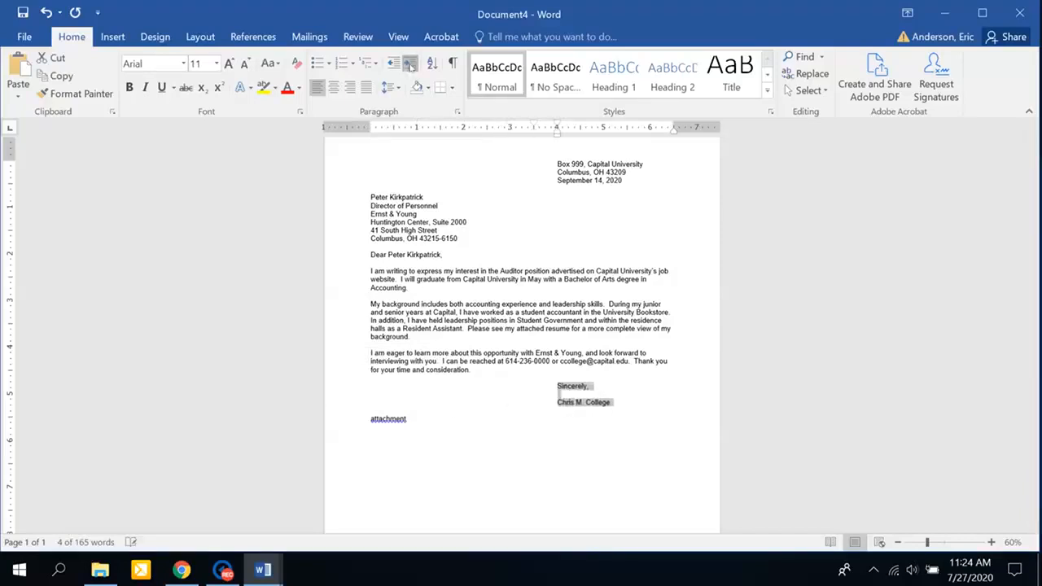
pyautogui.moveTo(557, 132); pyautogui.dragTo(557, 133)
pyautogui.moveTo(558, 133); pyautogui.dragTo(558, 133)
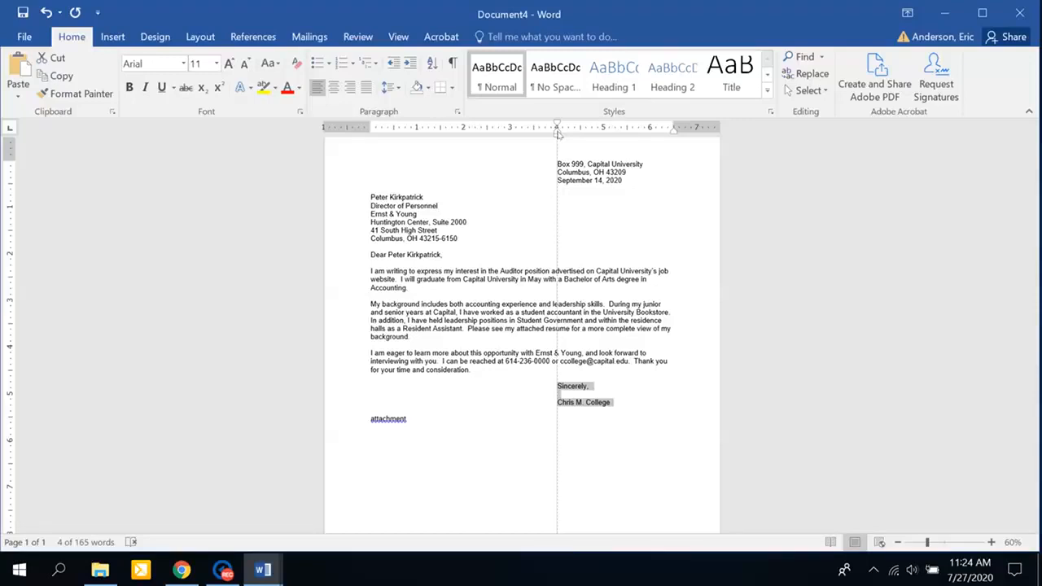
pyautogui.moveTo(558, 133); pyautogui.dragTo(558, 133)
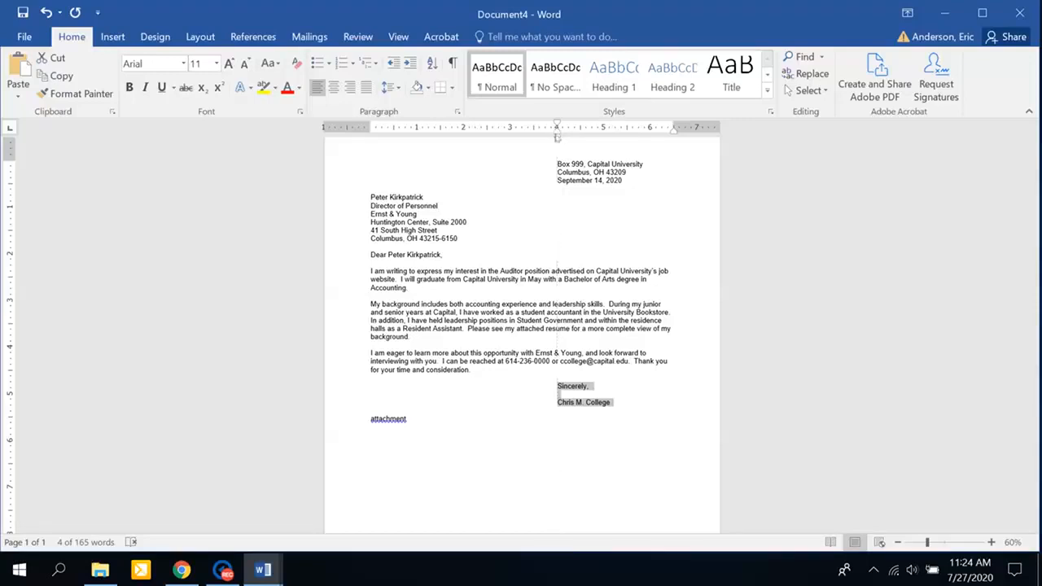
# Replace the word 'attachment' on the last line with 'enclosure'.
pyautogui.doubleClick(386, 417)
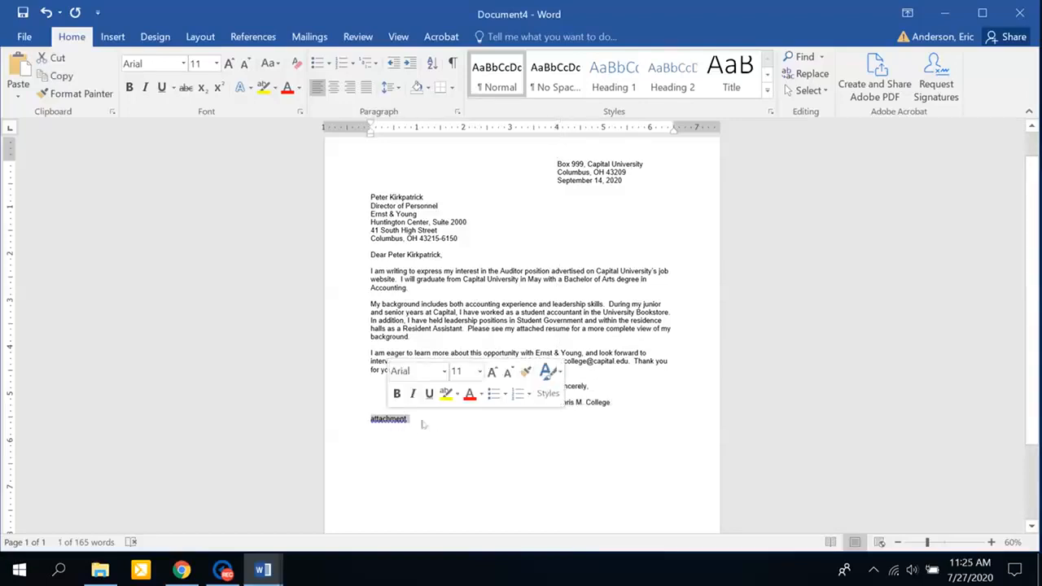
pyautogui.click(406, 418)
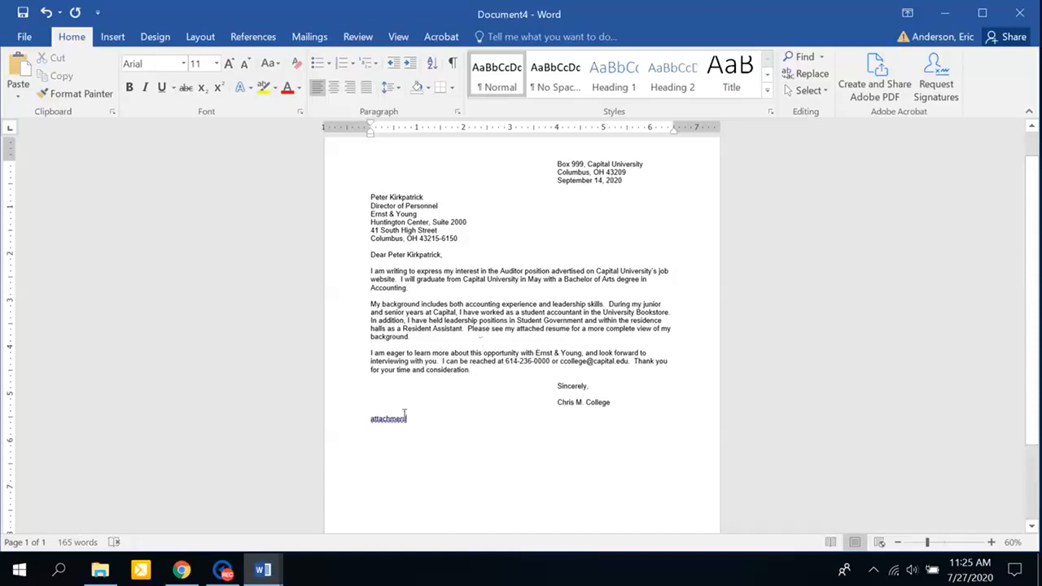
pyautogui.moveTo(477, 327); pyautogui.dragTo(573, 332)
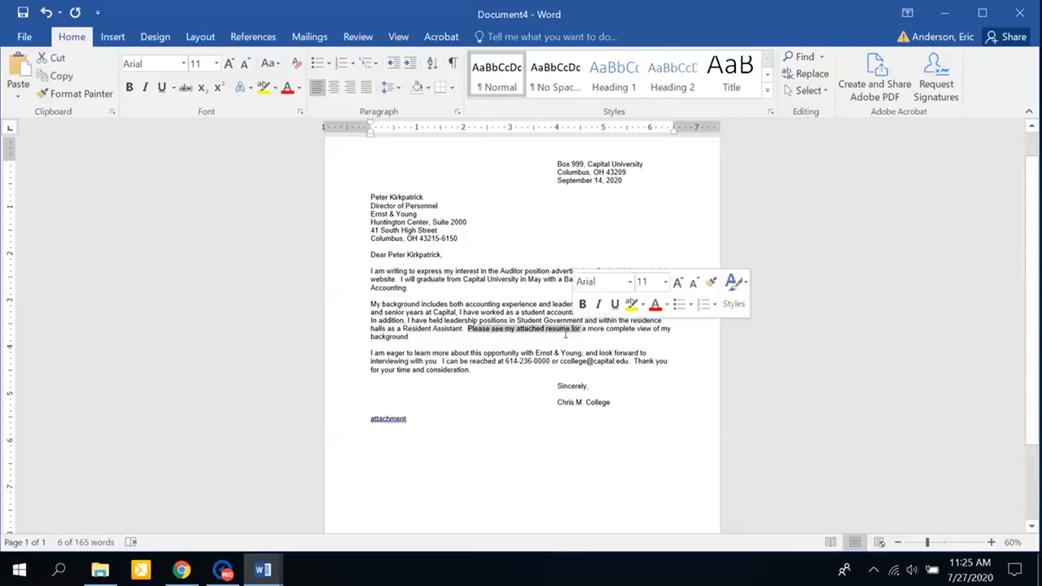
pyautogui.click(389, 419)
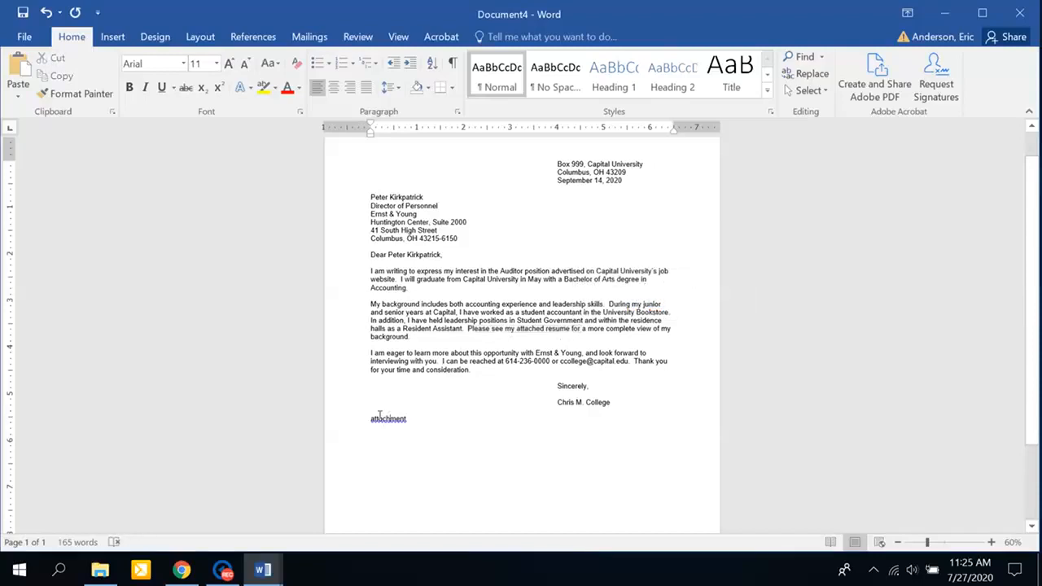
pyautogui.doubleClick(381, 419)
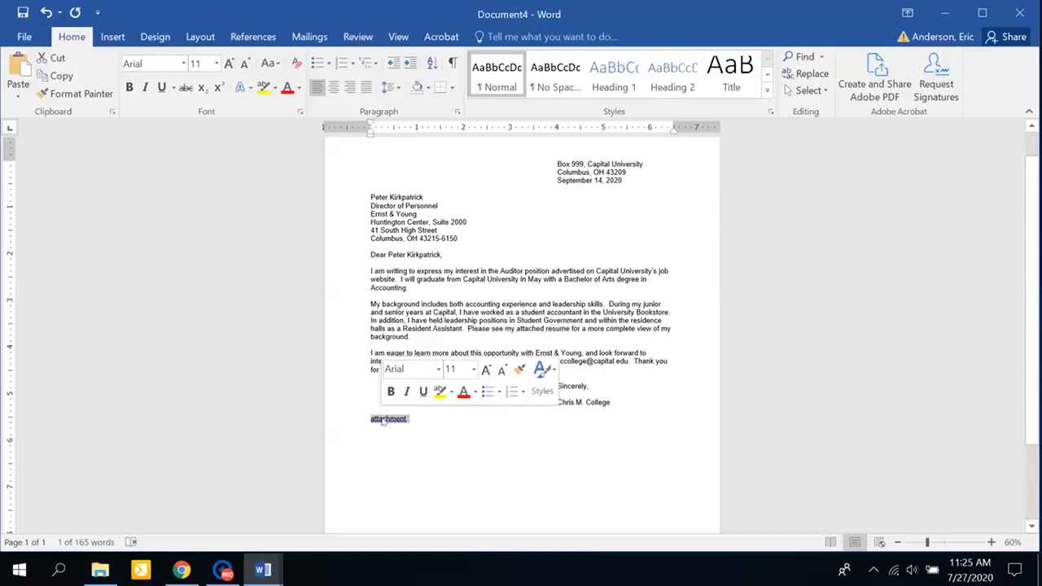
pyautogui.write('enc')
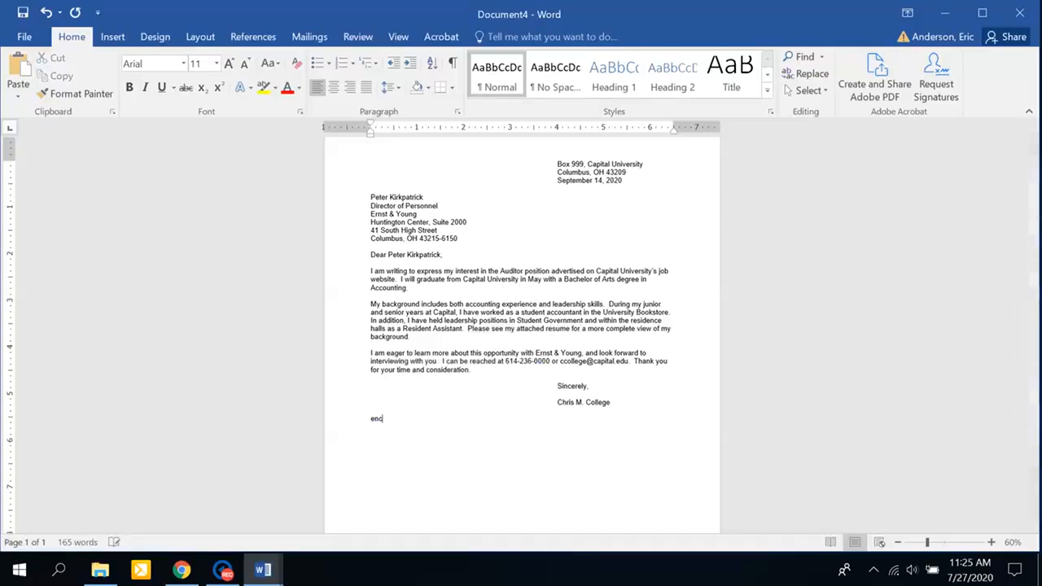
pyautogui.write('losure')
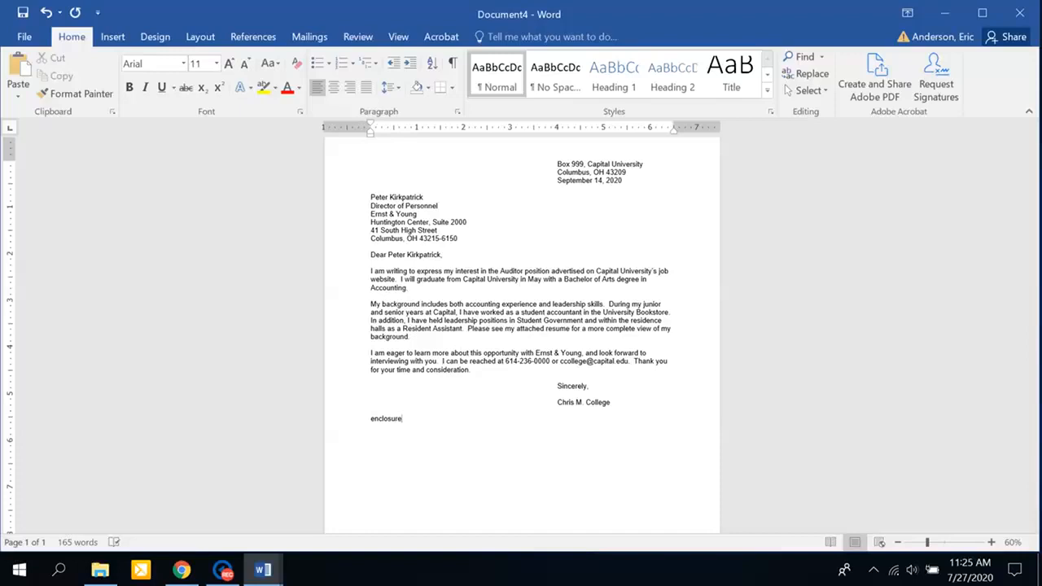